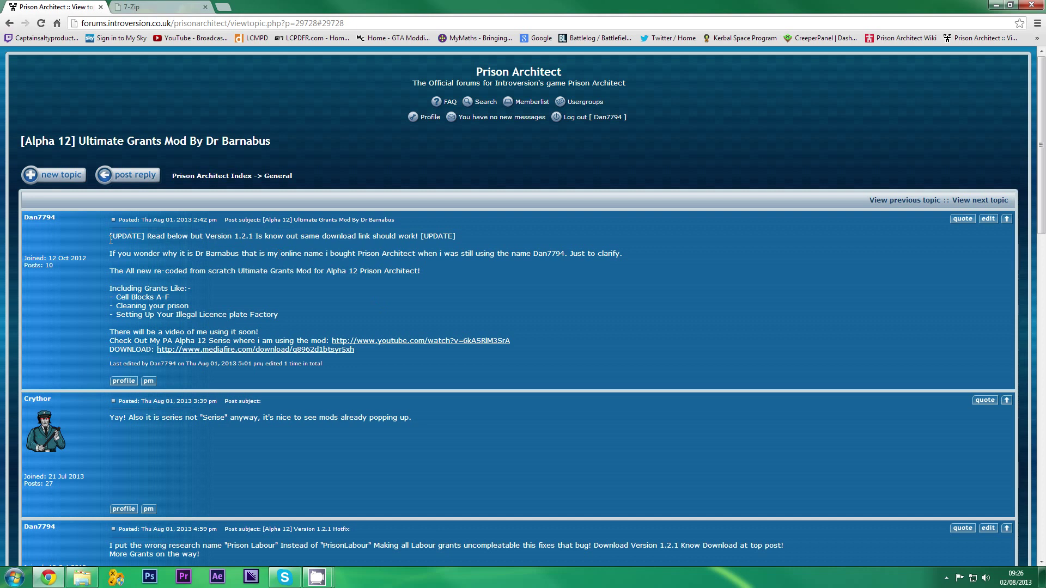
Scroll through the Ultimate Grants Mod forum thread, then minimize Chrome
scroll(299, 411, "down", 5)
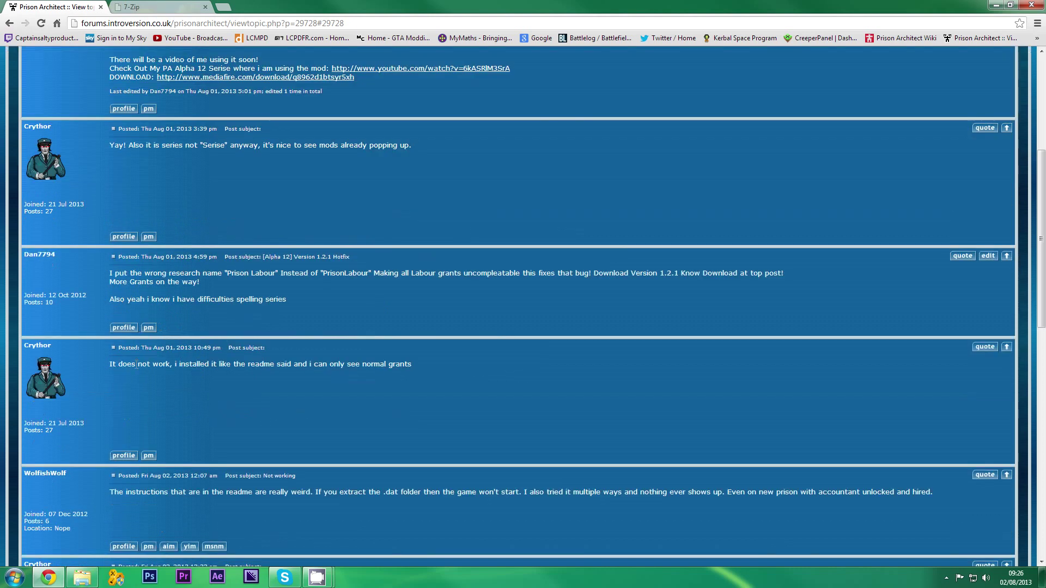
scroll(357, 360, "up", 5)
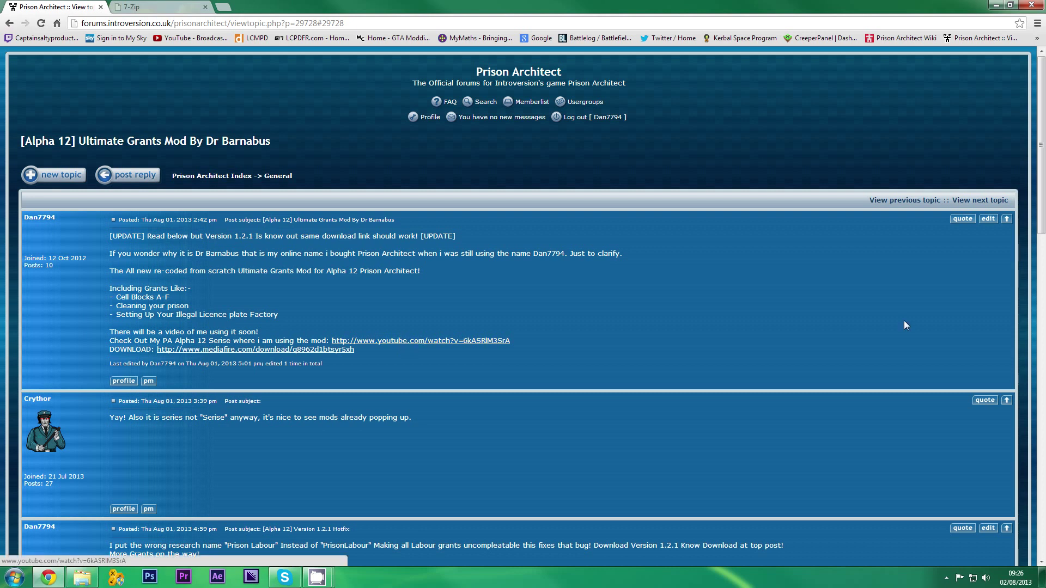
left_click(995, 9)
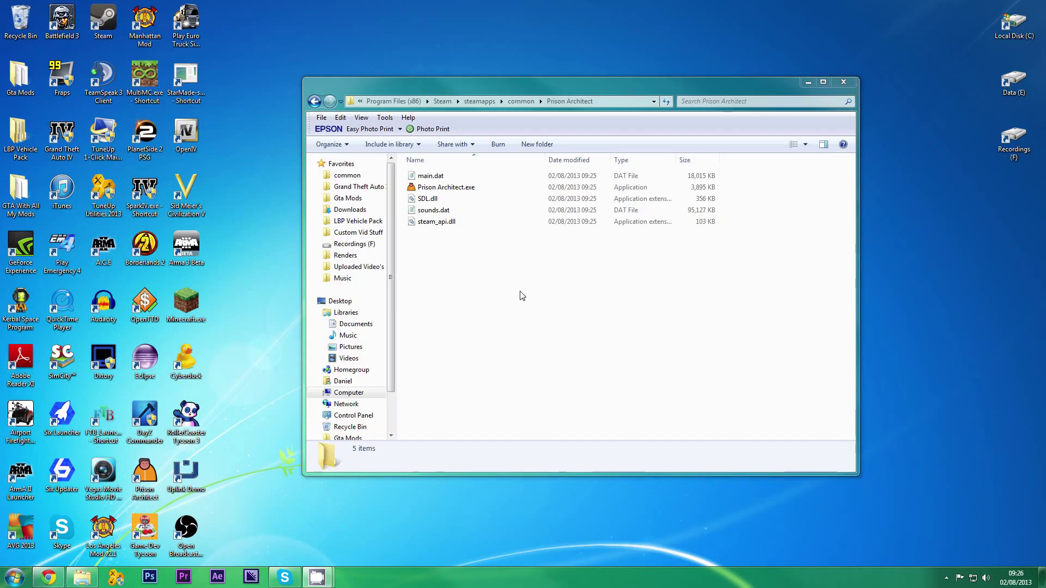
Look into the Prison Architect Backup Vannila folder, return to the Prison Architect game folder, and restore Chrome
left_click(521, 100)
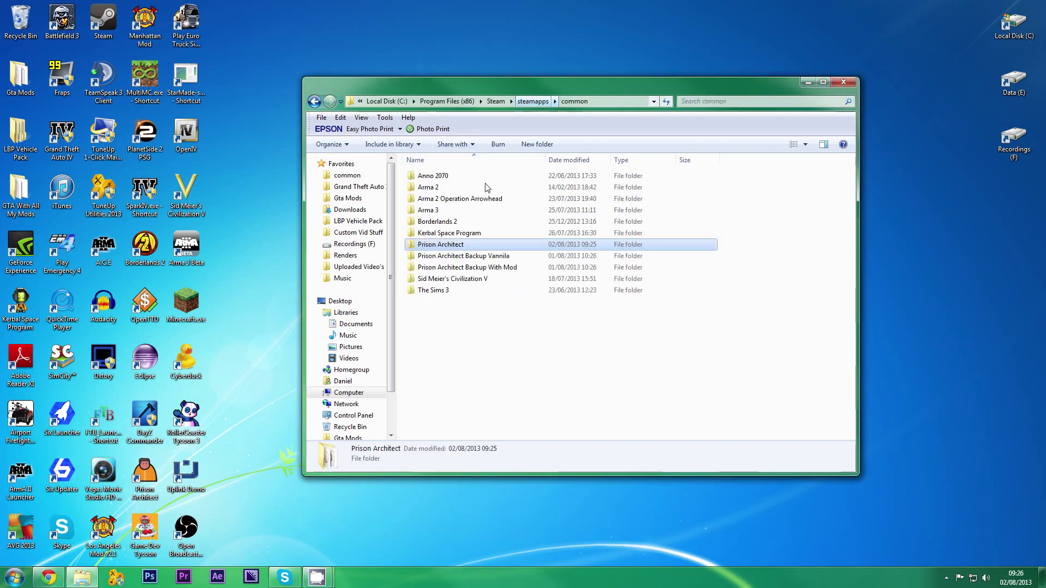
double_click(463, 256)
left_click(314, 101)
double_click(468, 245)
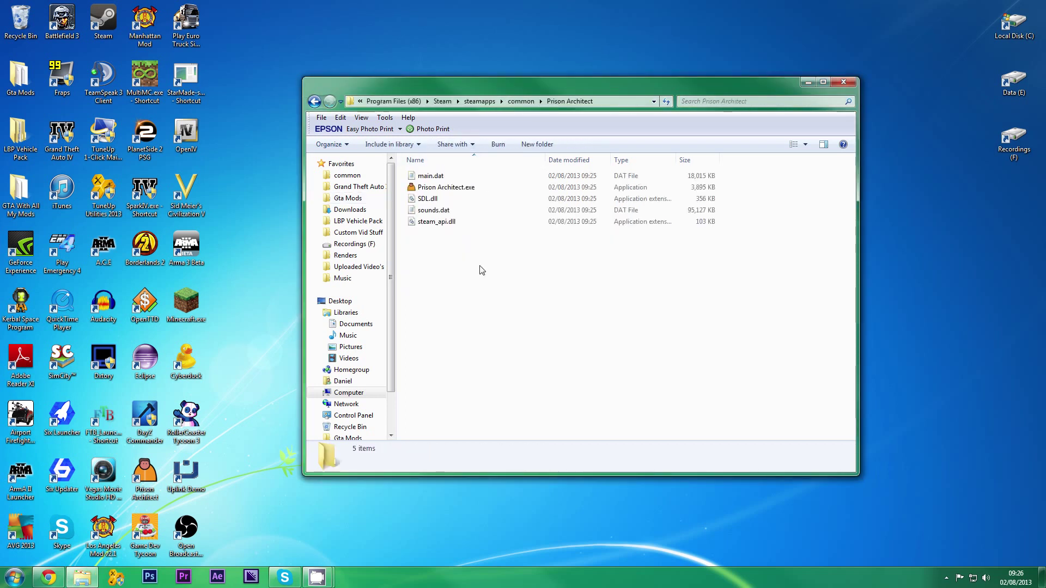
left_click(53, 577)
Switch to the 7-Zip website tab and point out the 64-bit .msi download link
left_click(131, 6)
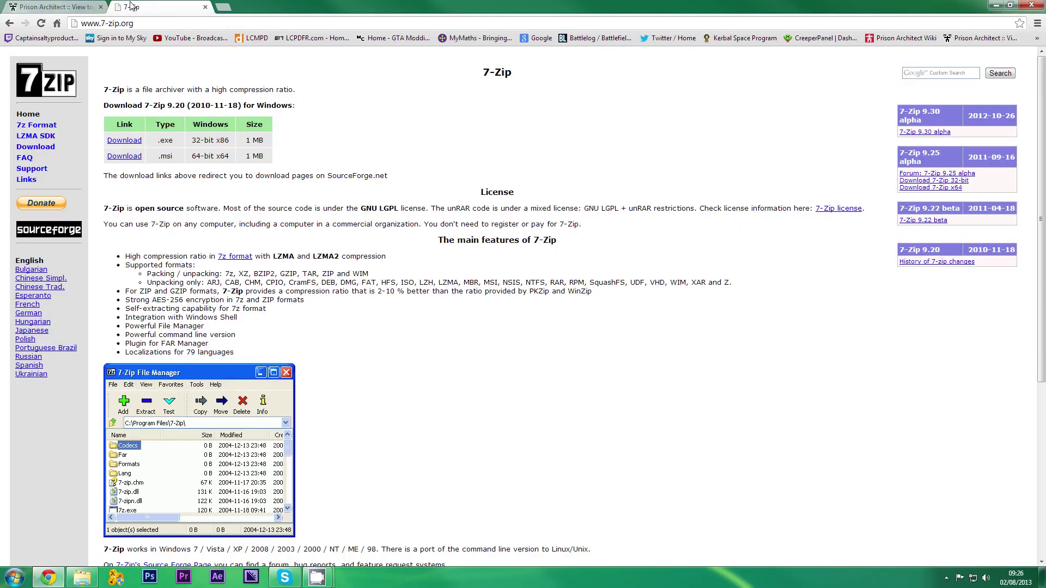
left_click(195, 20)
key("End")
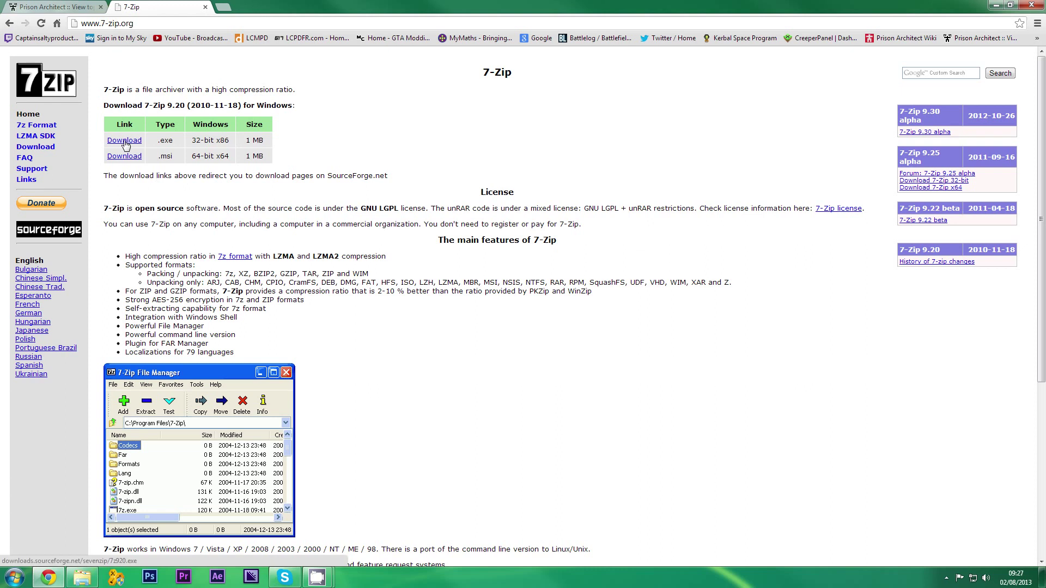
left_click_drag(158, 156, 181, 157)
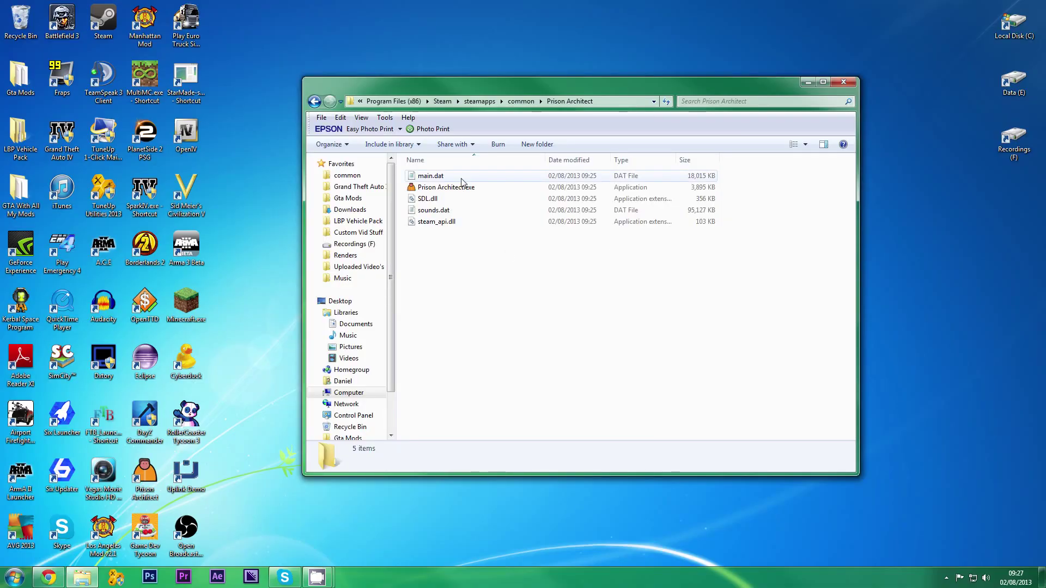
Extract main.dat with 7-Zip's Extract Here into the Prison Architect folder
left_click(430, 175)
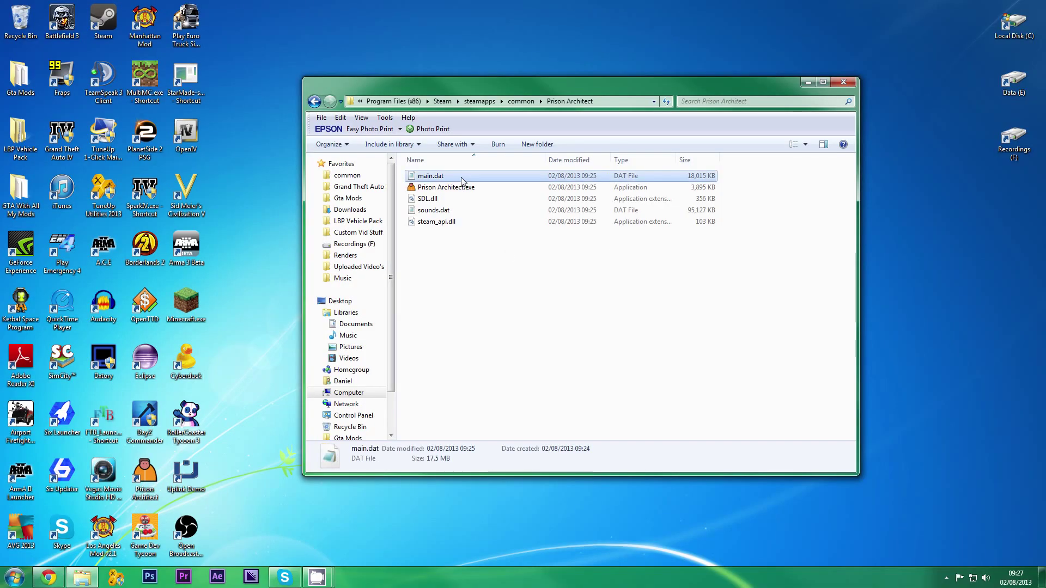
right_click(463, 180)
mouse_move(498, 211)
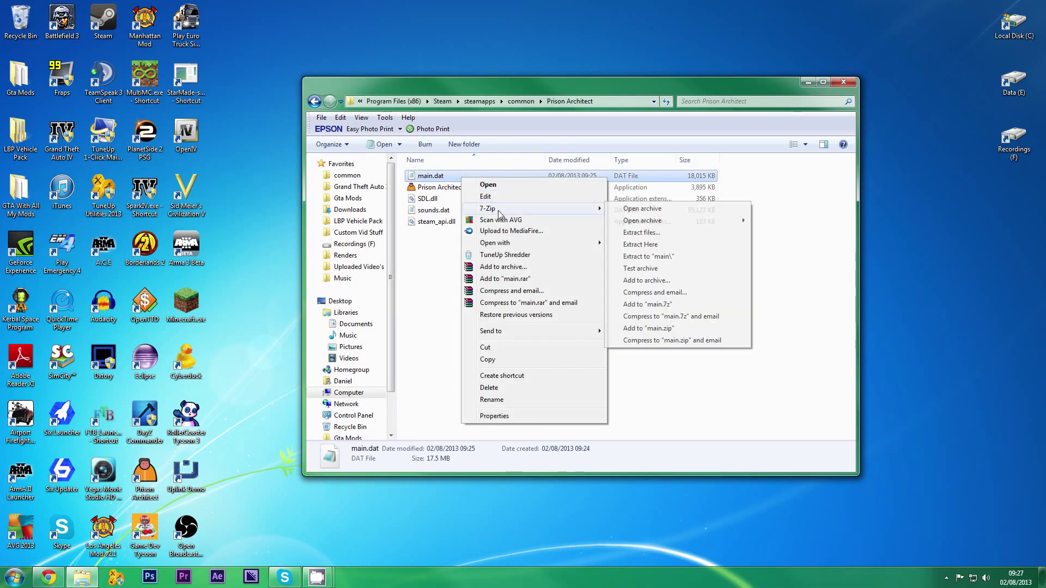
left_click(659, 245)
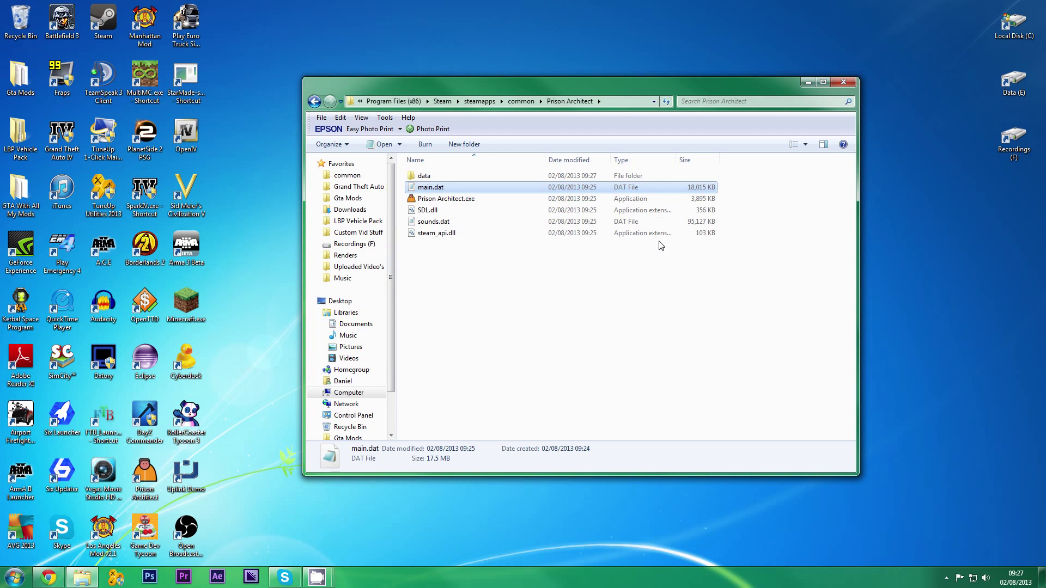
Delete main.dat, open the extracted data folder, and select the Ultimate Grants Mod zip on the desktop
key("Delete")
left_click(576, 334)
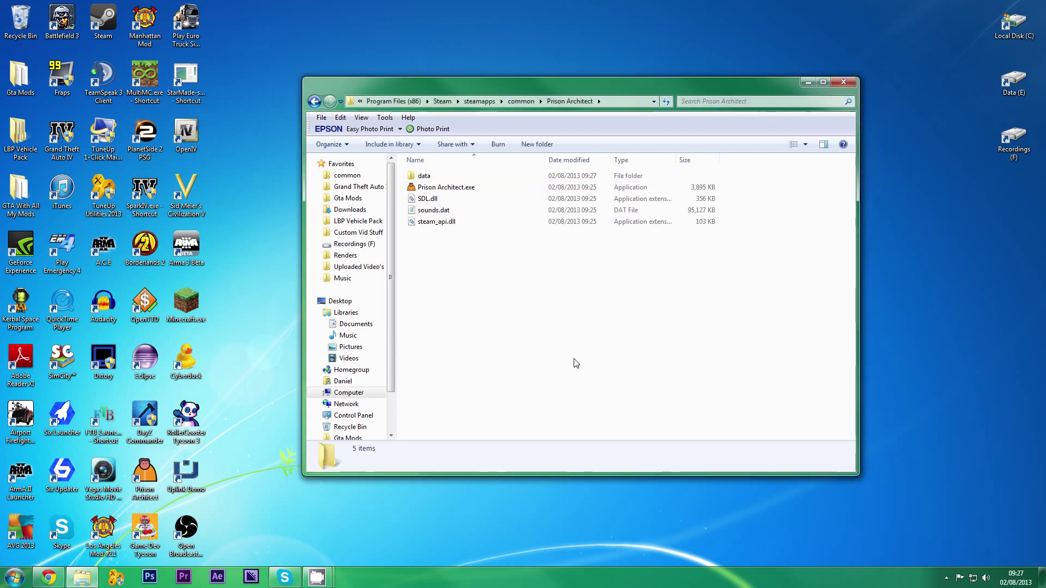
double_click(448, 180)
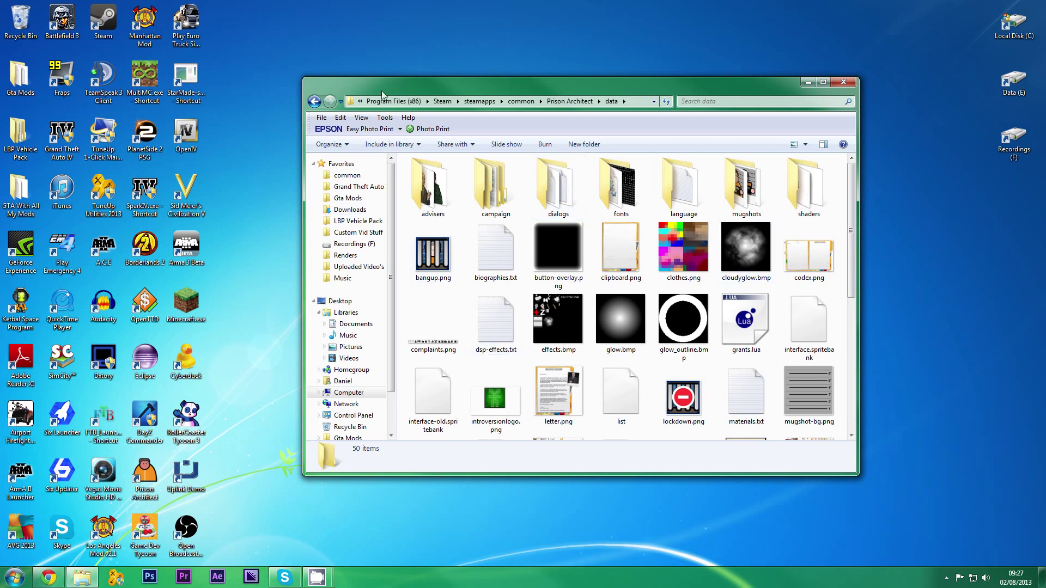
left_click_drag(383, 94, 403, 307)
left_click(523, 259)
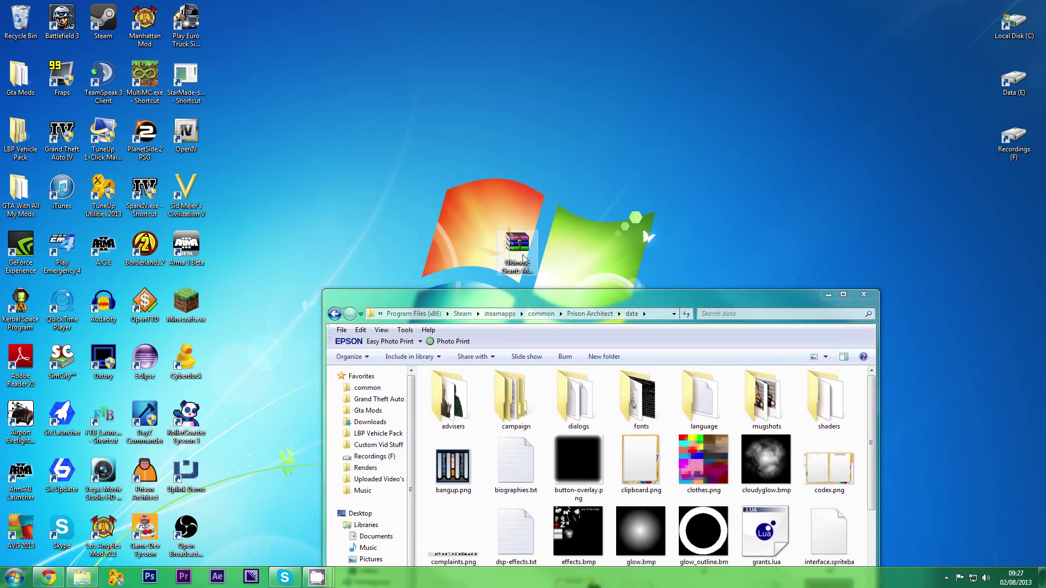
Open the Ultimate Grants Mod zip in WinRAR, dismiss the licence reminder, and open the mod folder
double_click(523, 259)
left_click_drag(545, 295, 679, 93)
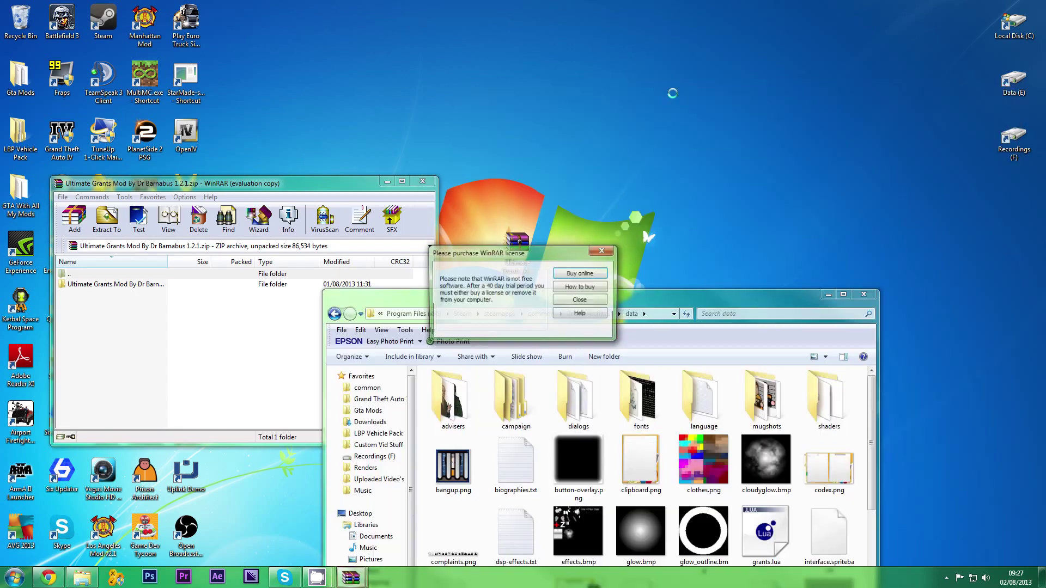
left_click(603, 253)
left_click_drag(605, 298, 734, 97)
left_click(177, 284)
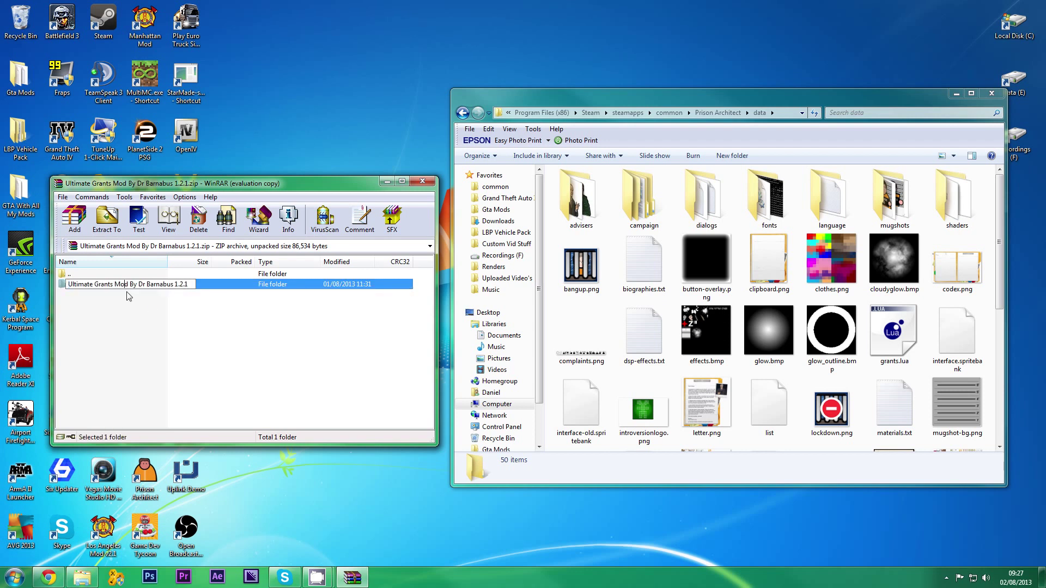
double_click(197, 284)
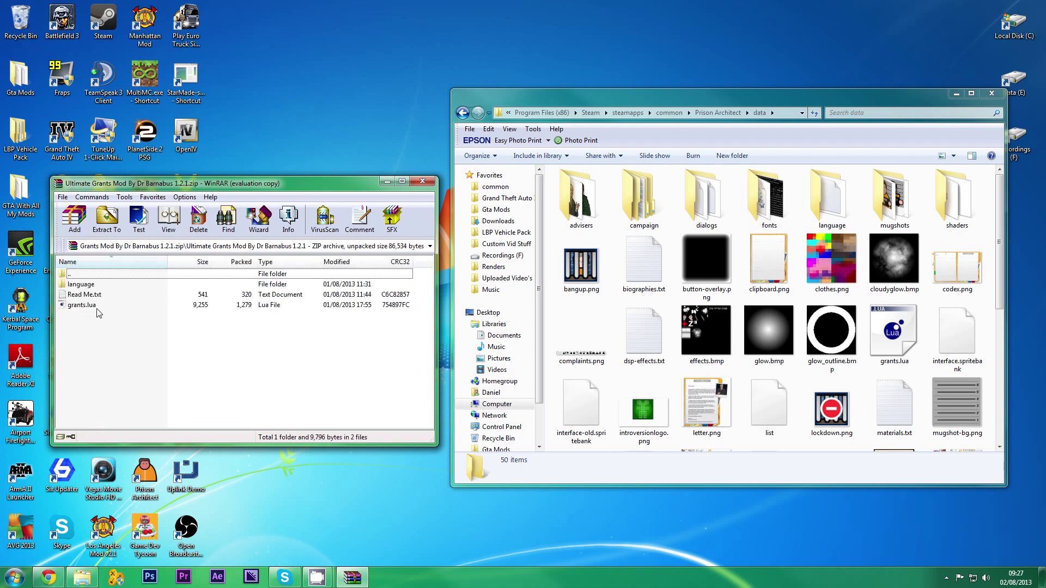
Move grants.lua and the language folder into data, replacing grants.lua and english.txt, then close WinRAR
left_click(98, 306)
left_click(103, 286, "ctrl")
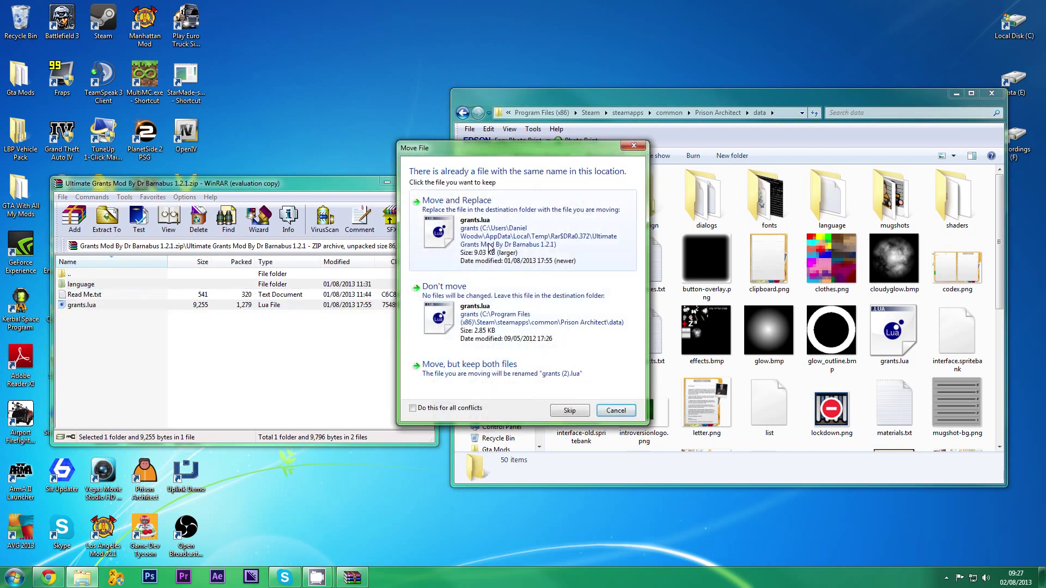
left_click(426, 261)
left_click(510, 383)
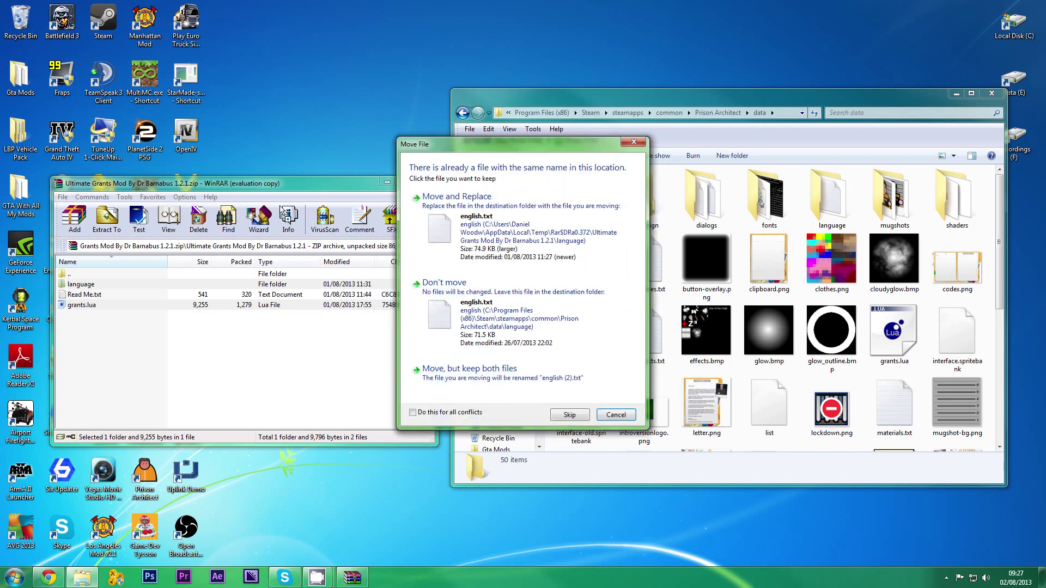
left_click(425, 180)
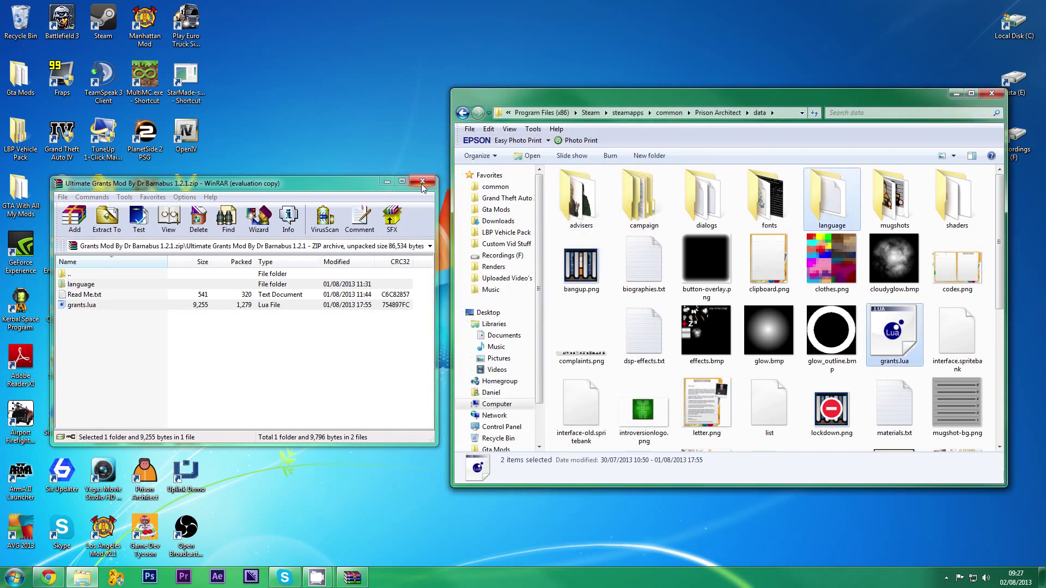
left_click(422, 187)
left_click_drag(833, 97, 720, 87)
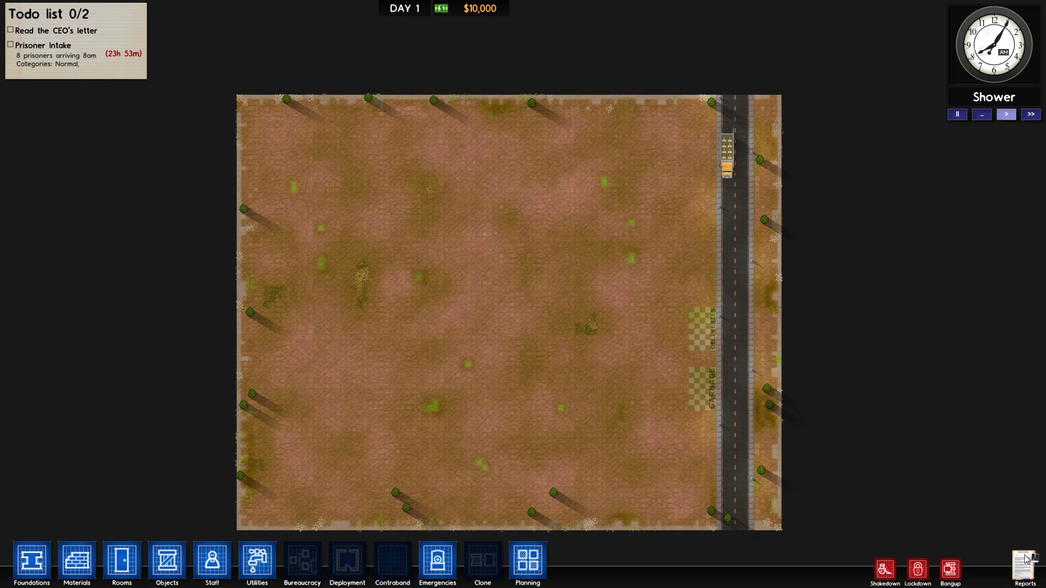
View the Grants report listing mod grants like Cell Block F, then close it
left_click(1025, 560)
left_click(664, 359)
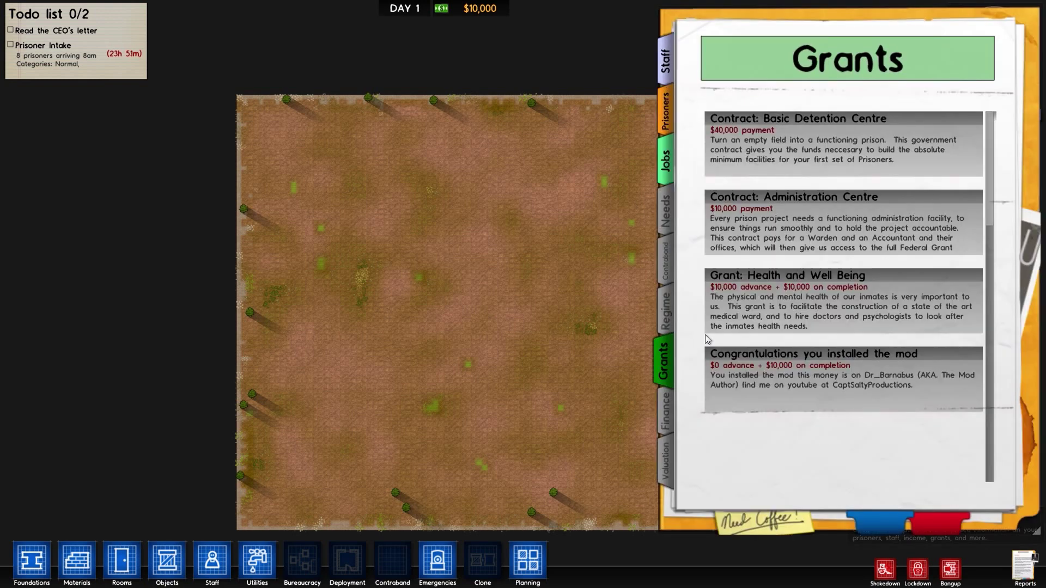
left_click_drag(990, 163, 1015, 443)
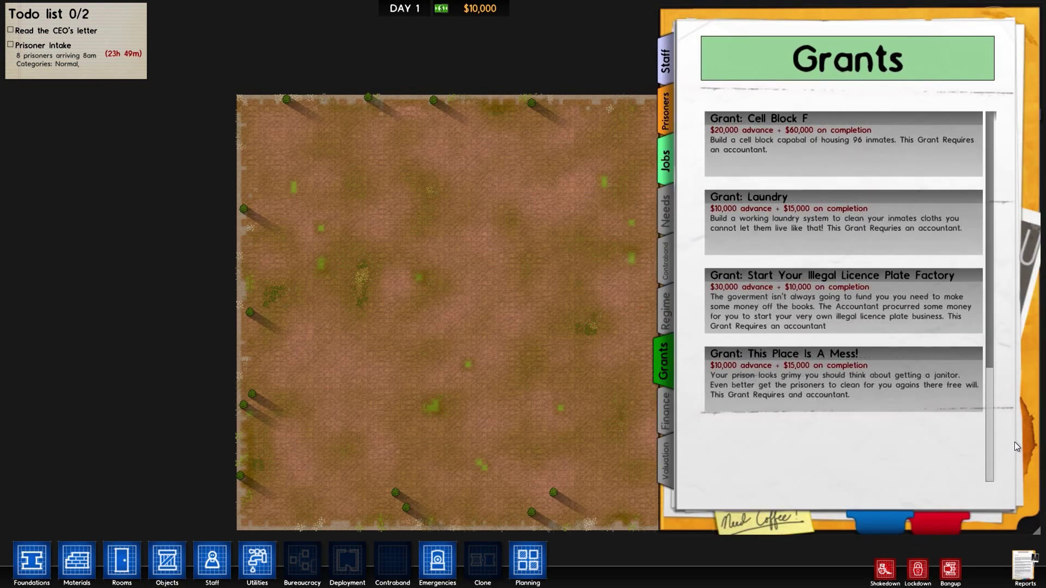
left_click(1024, 567)
Pan to the road and inspect the workman on the supply truck
scroll(624, 354, "up", 3)
key("d")
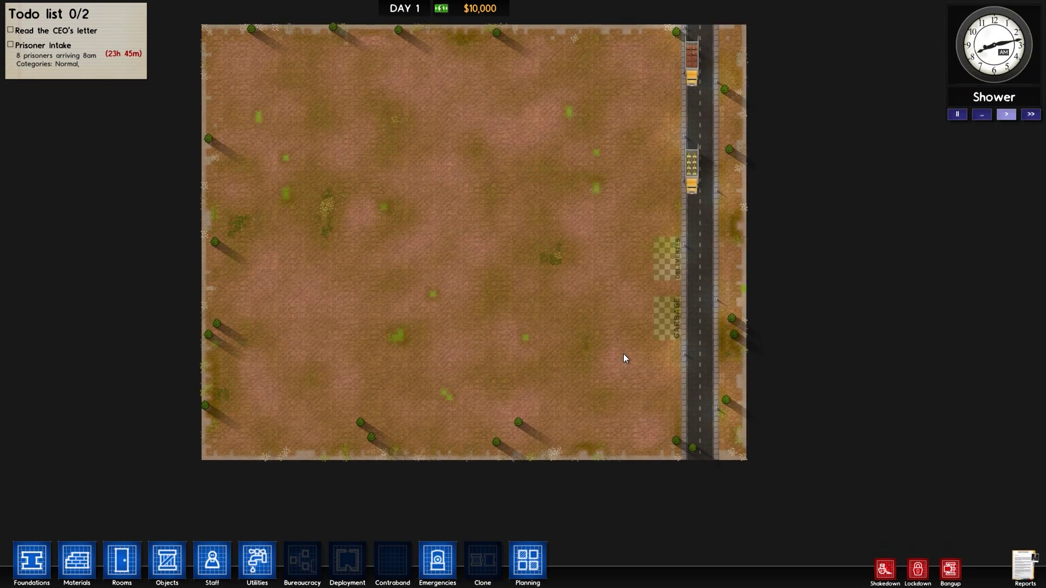
scroll(624, 358, "down", 3)
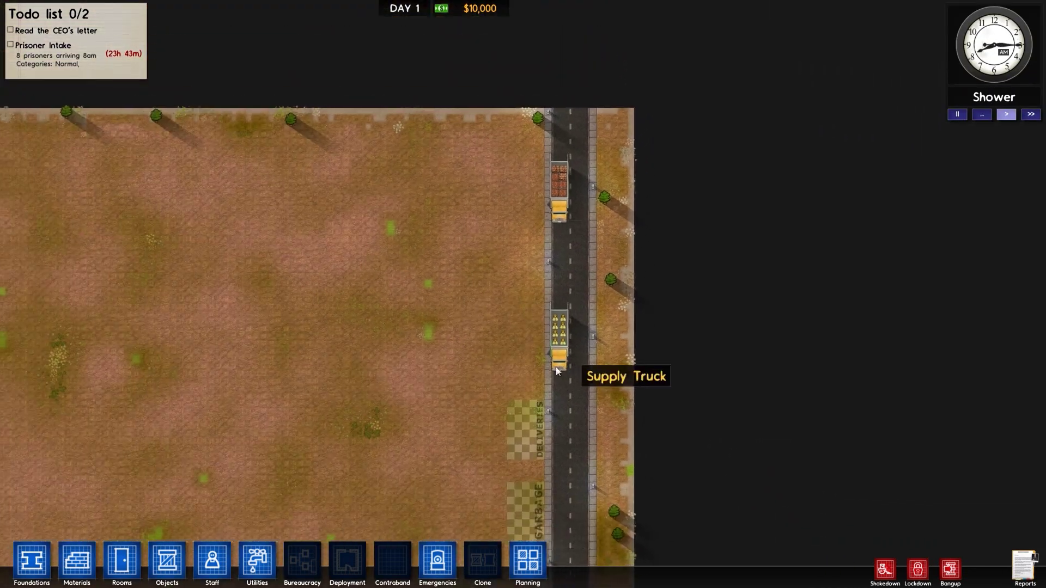
left_click(567, 370)
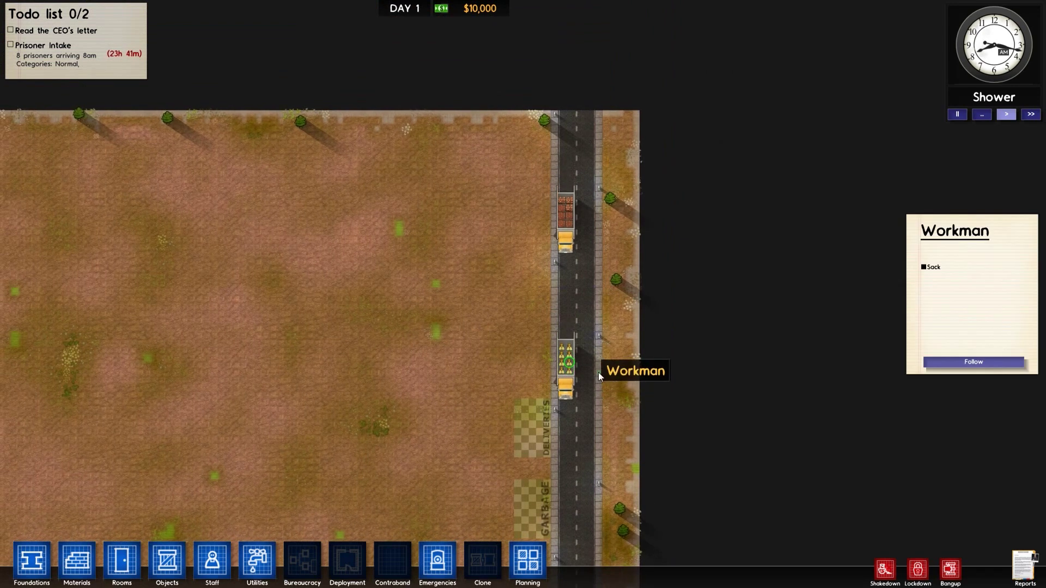
right_click(545, 386)
Pan and zoom around the empty plot to view the unloaded supplies, including the 20-steel stack
scroll(492, 400, "down", 2)
key("a")
key("s")
scroll(501, 391, "up", 2)
key("w")
key("a")
scroll(508, 383, "down", 1)
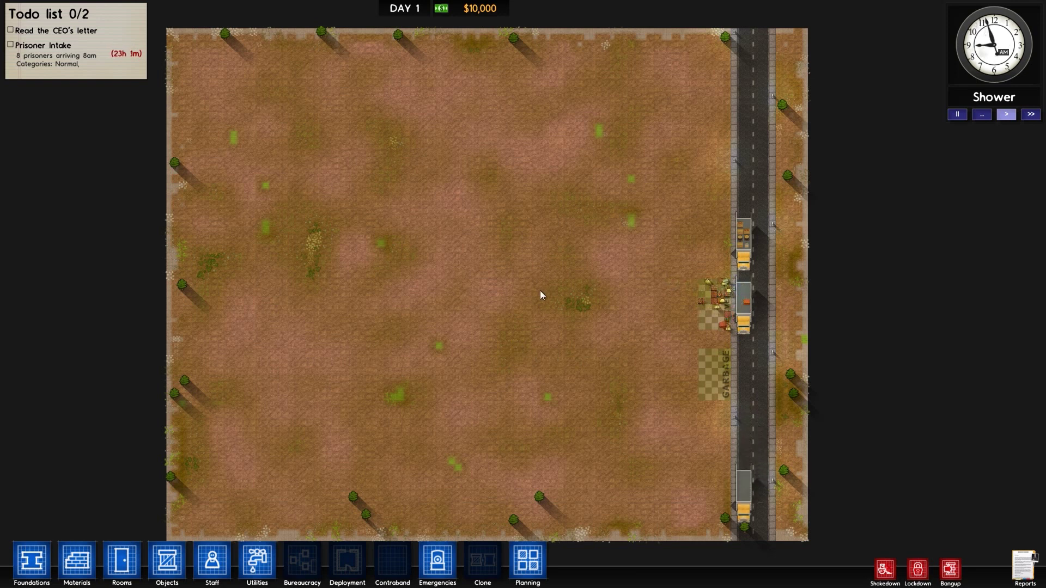
key("s")
scroll(598, 347, "up", 3)
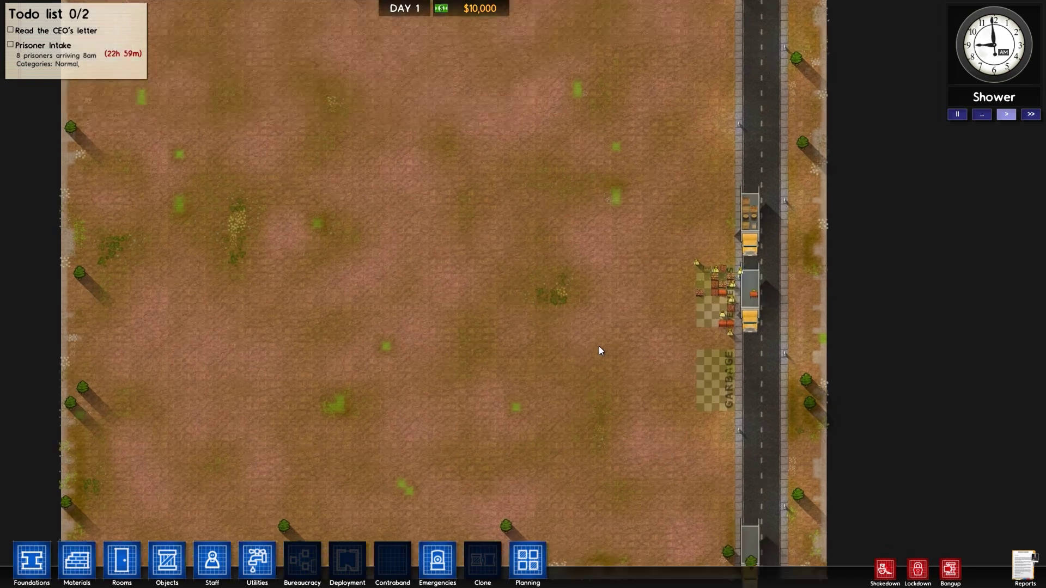
scroll(600, 345, "up", 2)
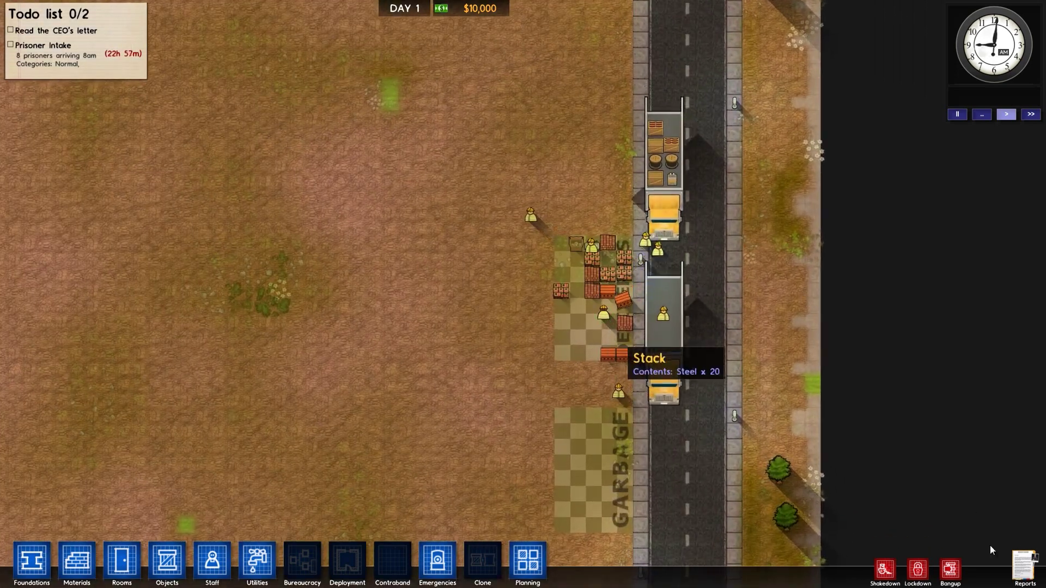
Accept the Basic Detention Centre, Administration Centre, Health and Well Being, congratulations and Cell Block grants
left_click(1034, 573)
left_click(883, 152)
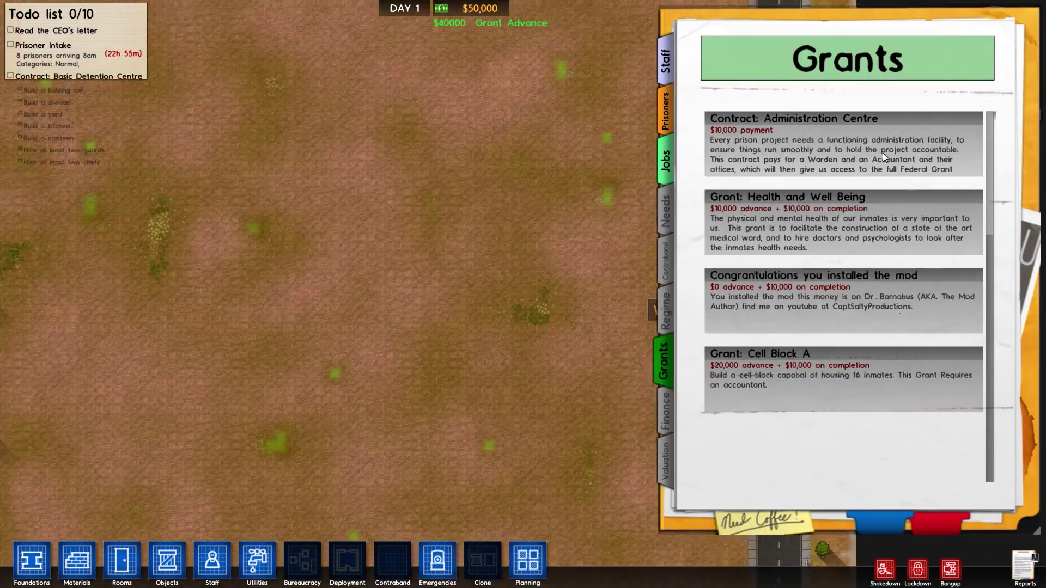
left_click(883, 152)
left_click(882, 153)
left_click(882, 154)
left_click(882, 153)
left_click(882, 154)
left_click(882, 154)
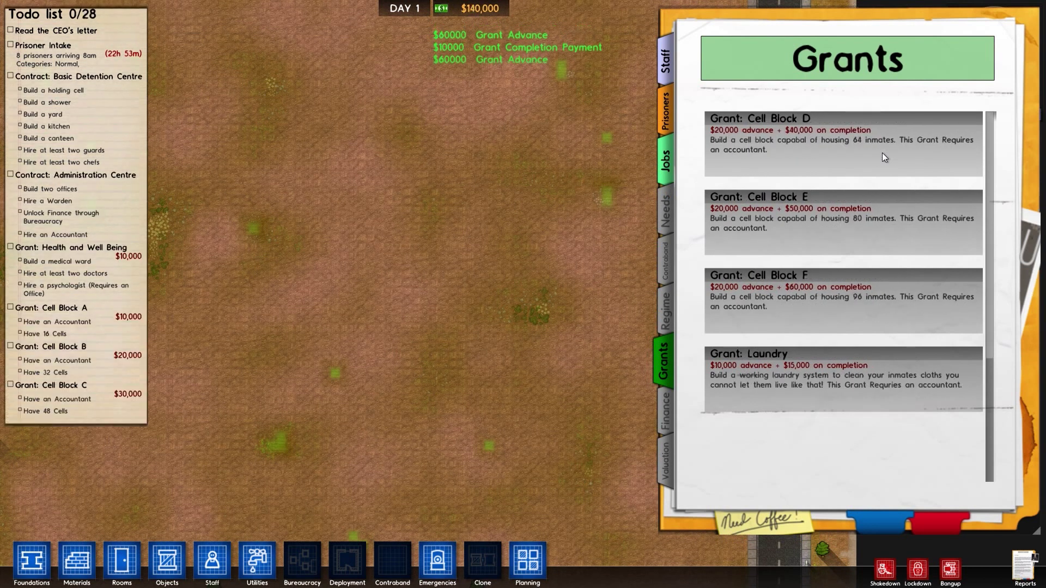
left_click(882, 154)
left_click(882, 153)
left_click(882, 154)
left_click(882, 154)
left_click(882, 154)
left_click(882, 154)
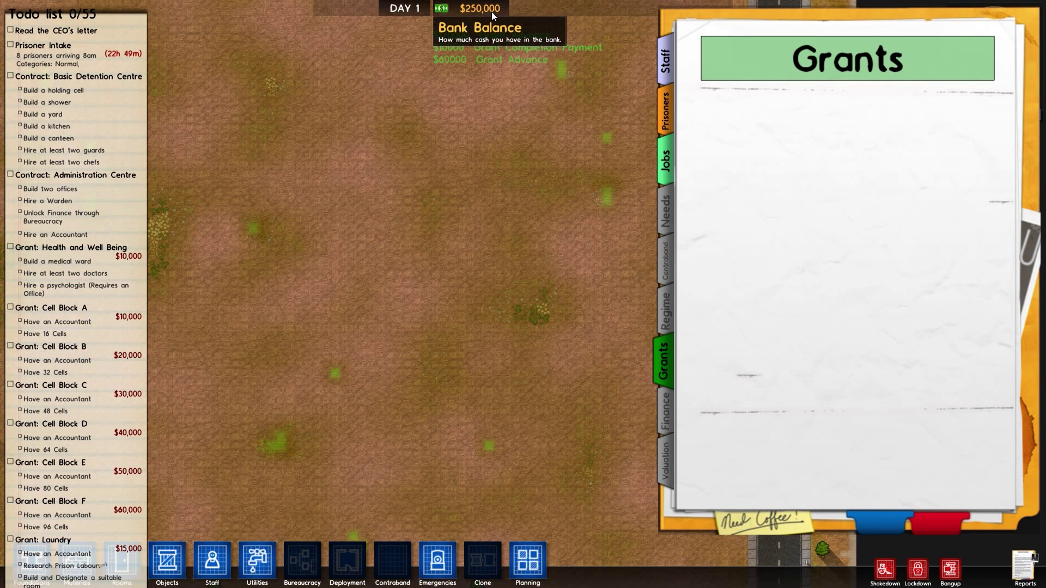
Close the emptied Grants report
mouse_move(117, 340)
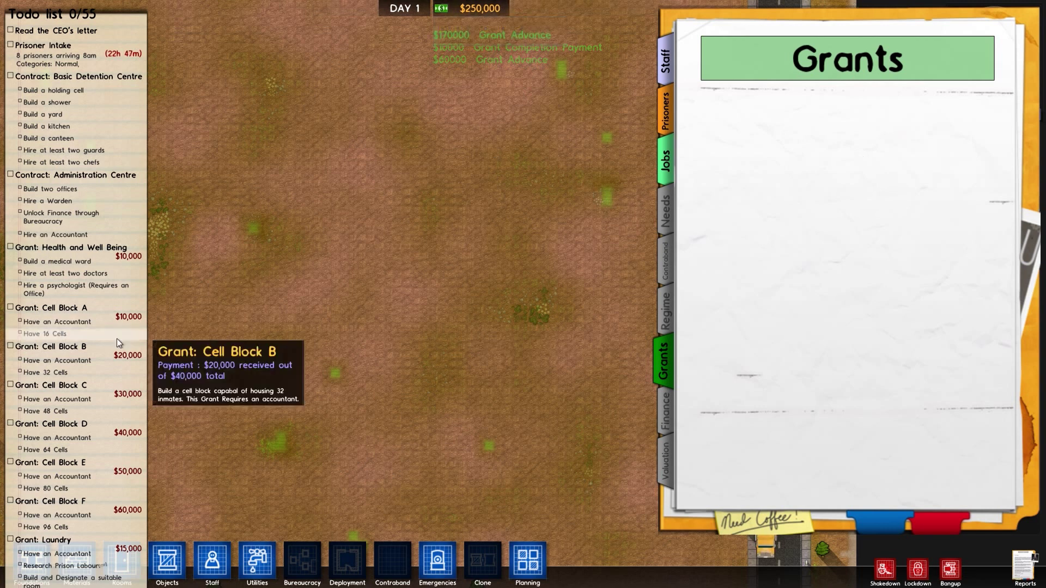
mouse_move(131, 317)
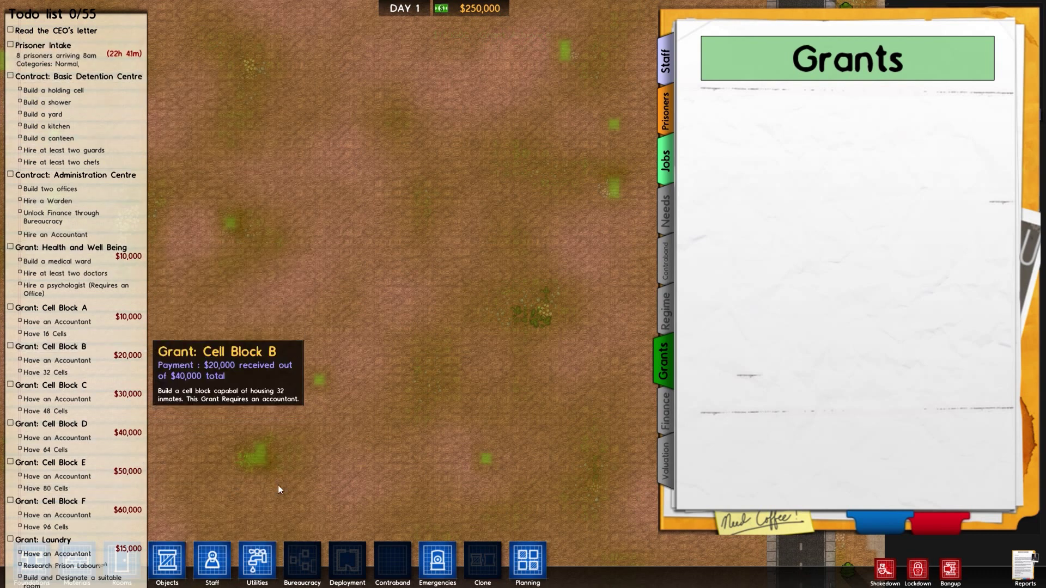
left_click(1023, 568)
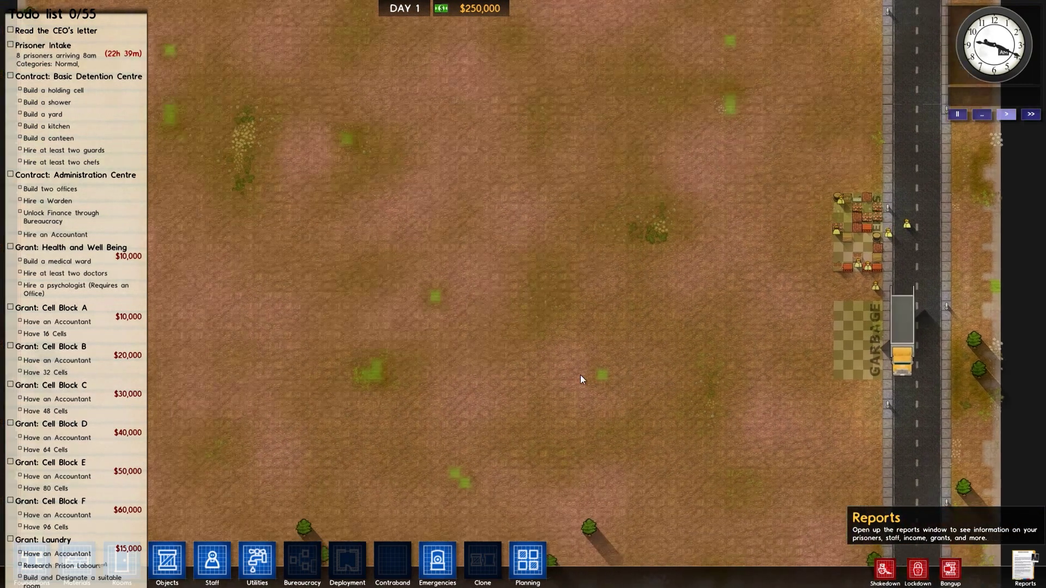
Pan and zoom across the delivery site, road and garbage area
scroll(584, 371, "up", 5)
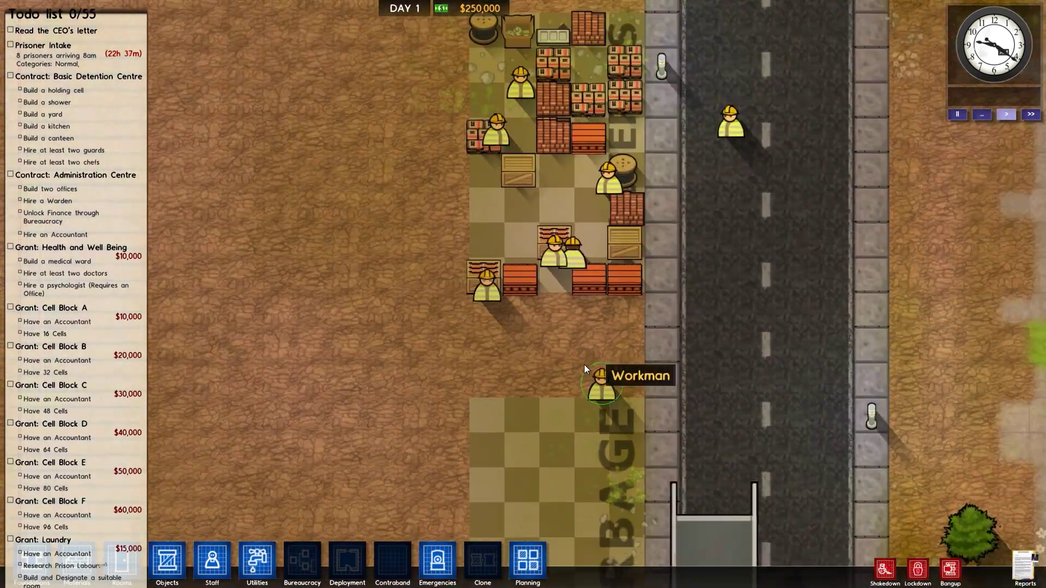
scroll(584, 365, "down", 2)
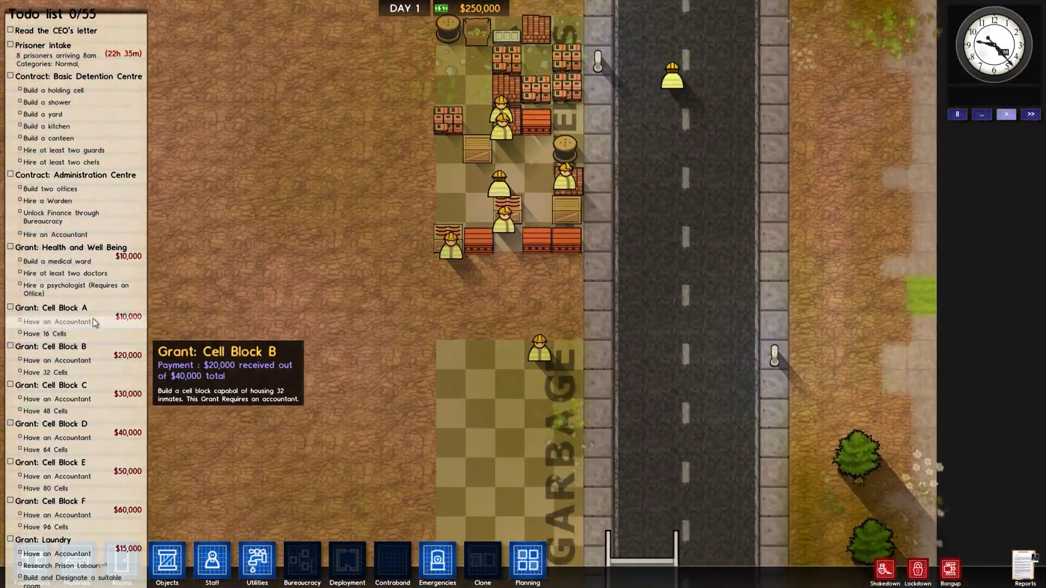
key("a")
scroll(92, 319, "down", 4)
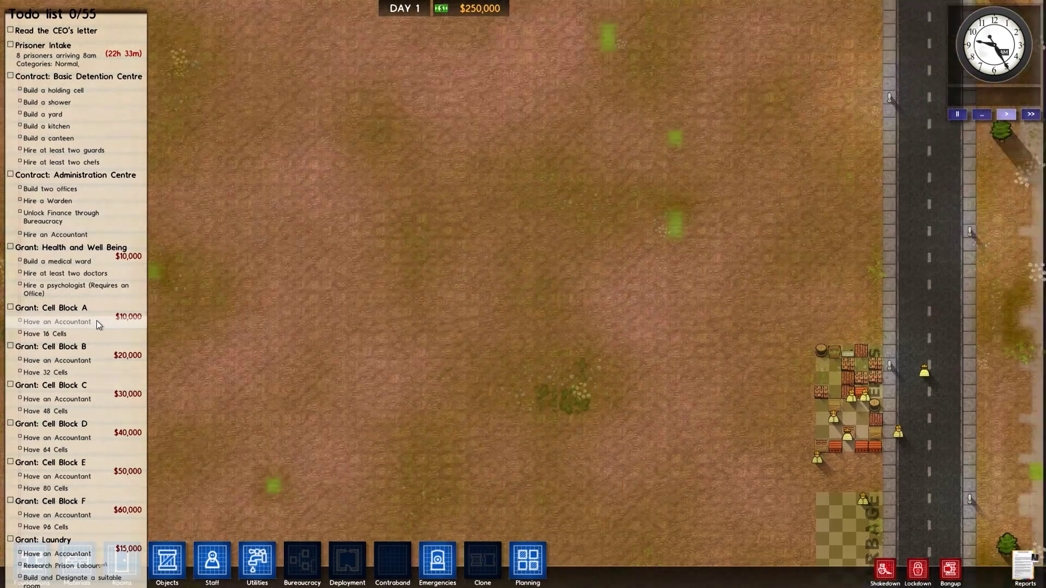
scroll(97, 322, "down", 3)
key("a")
scroll(93, 321, "up", 2)
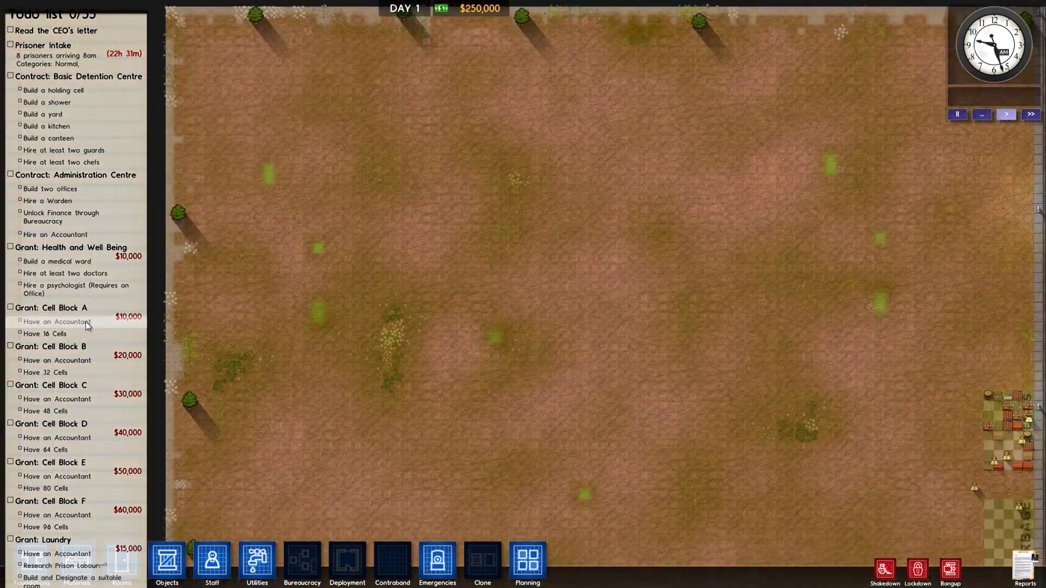
key("d")
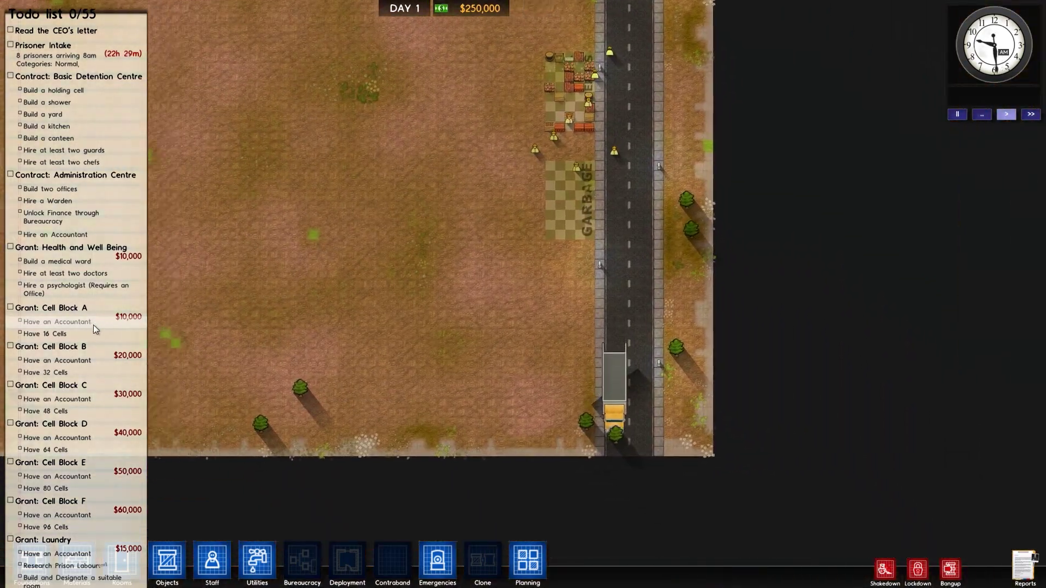
key("a")
key("w")
key("d")
Read the todo grant cards, such as Cell Block F at $20,000 of $80,000, while panning
mouse_move(109, 175)
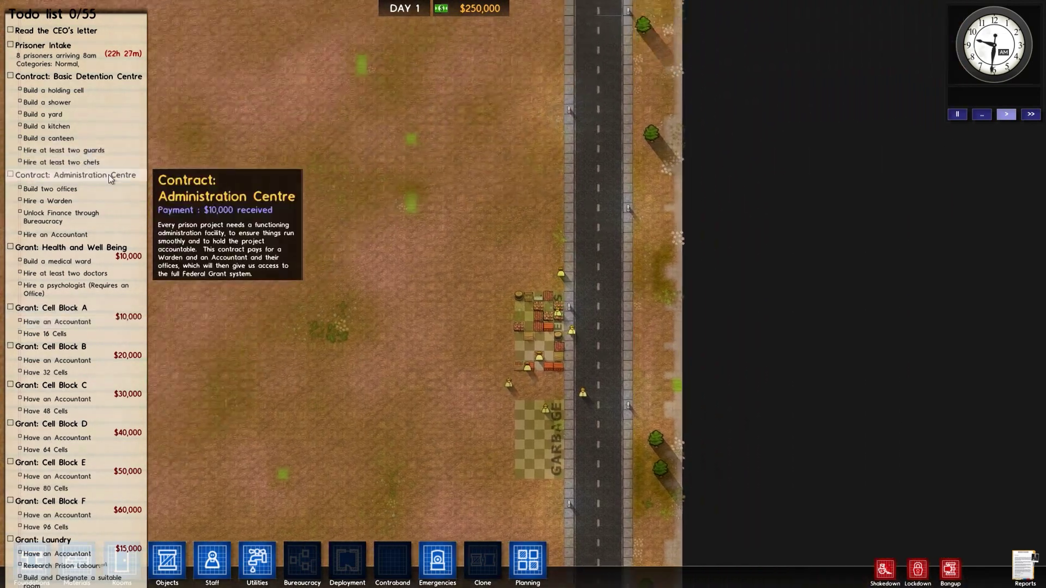
key("s")
key("a")
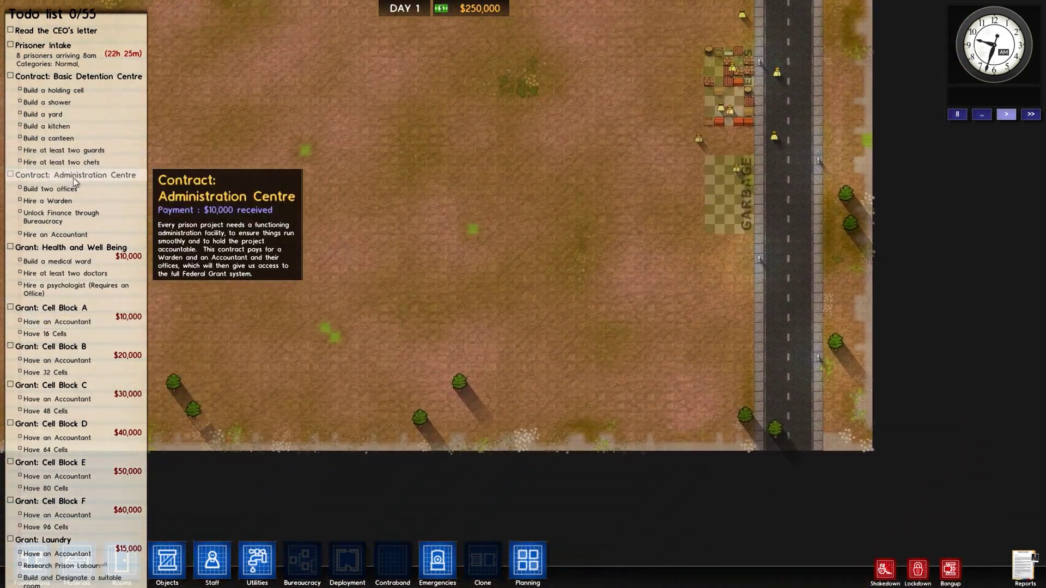
key("a")
mouse_move(81, 463)
key("w")
key("d")
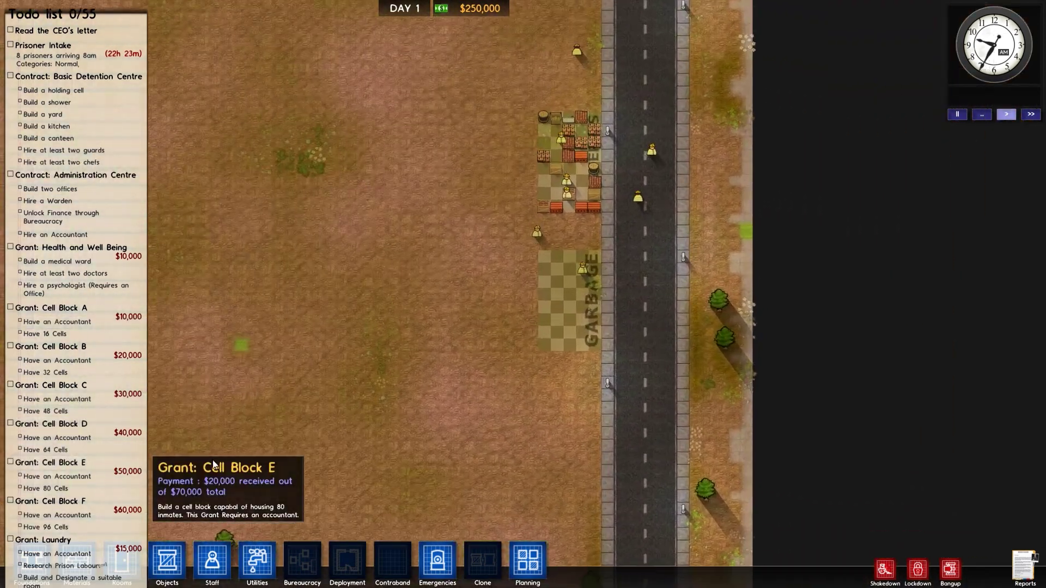
scroll(214, 454, "up", 5)
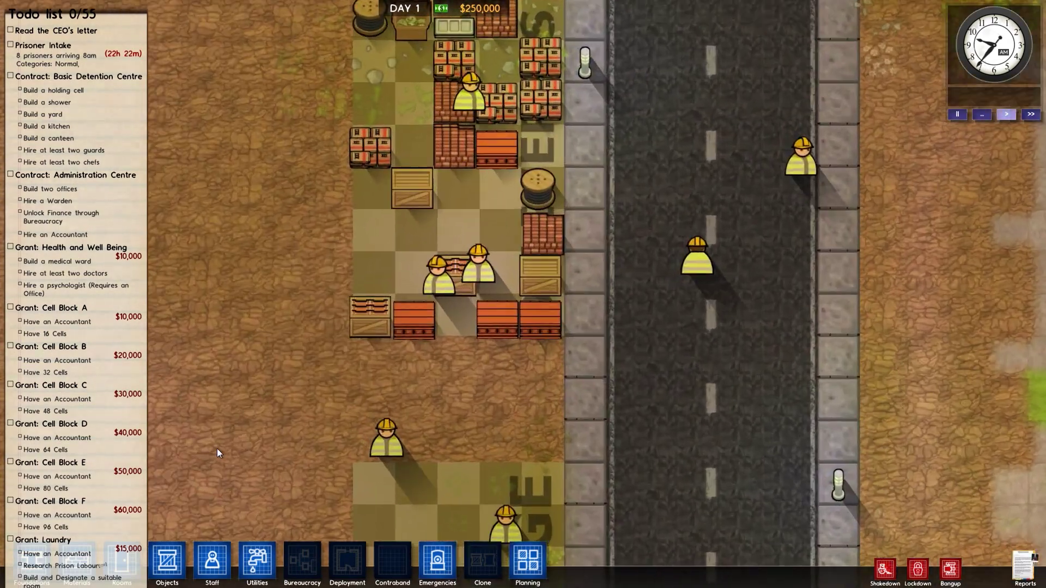
mouse_move(139, 508)
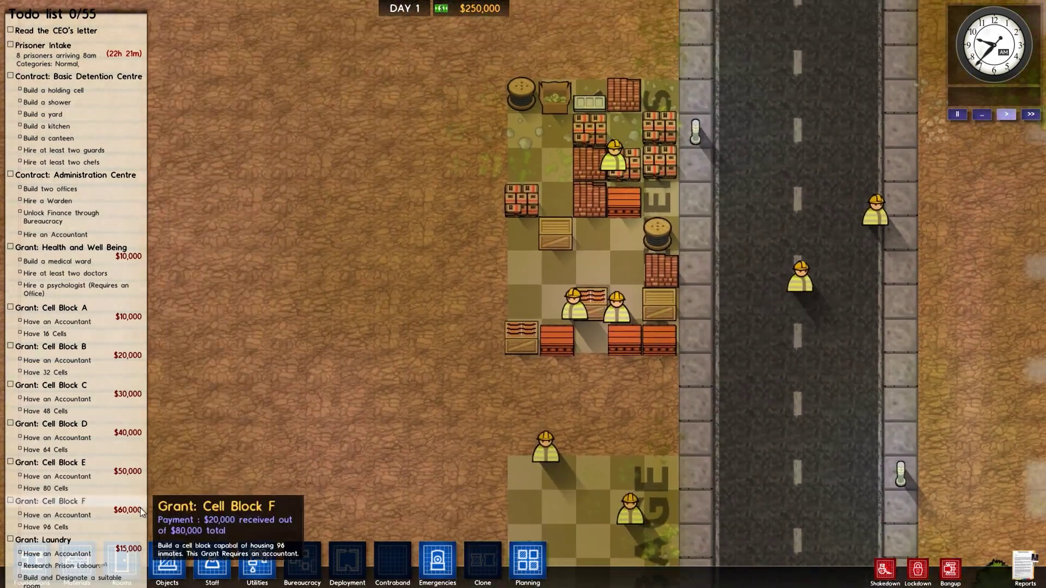
scroll(109, 506, "down", 5)
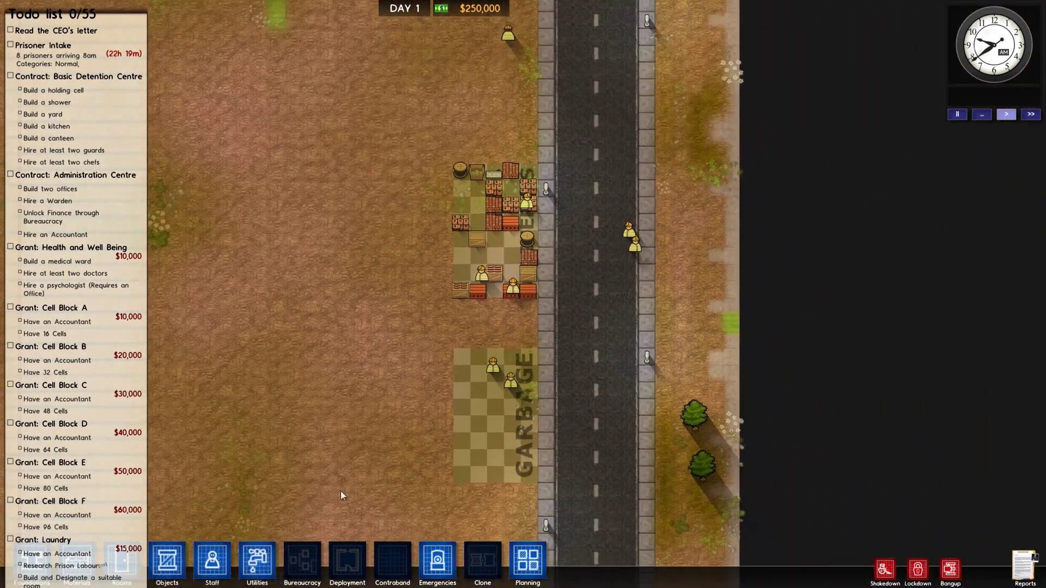
scroll(393, 456, "up", 3)
scroll(394, 456, "down", 4)
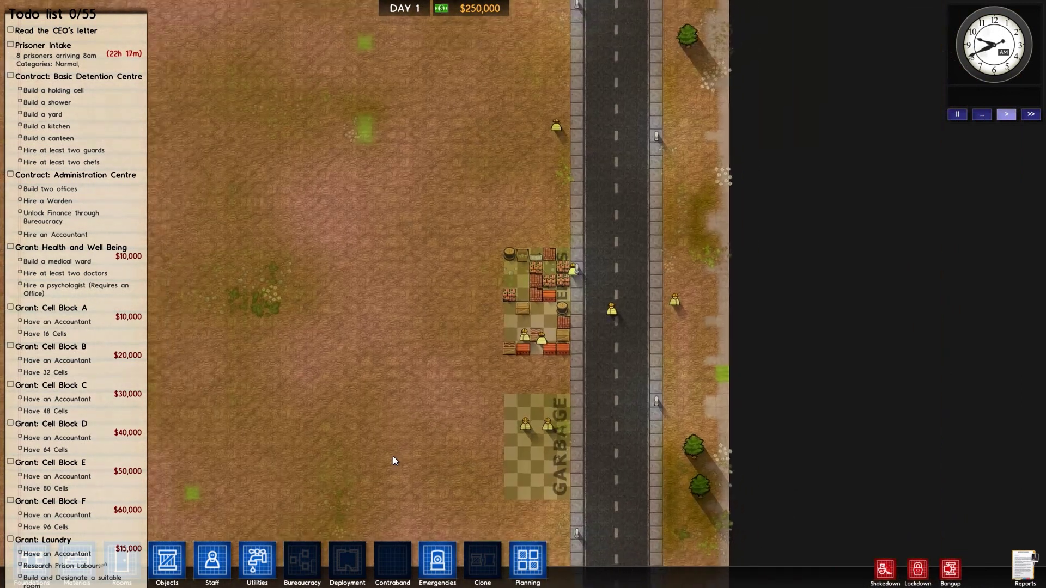
scroll(394, 457, "down", 3)
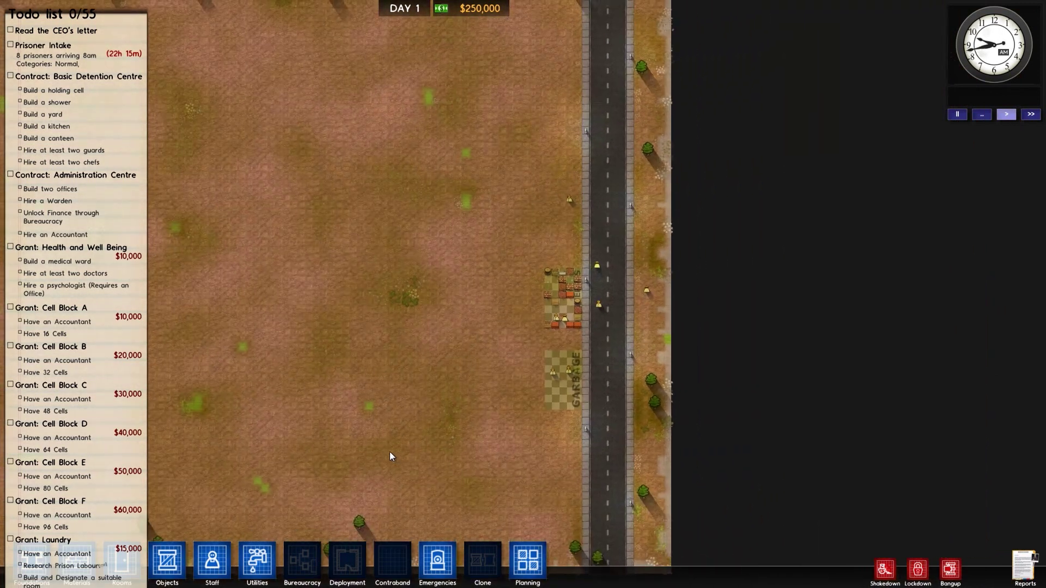